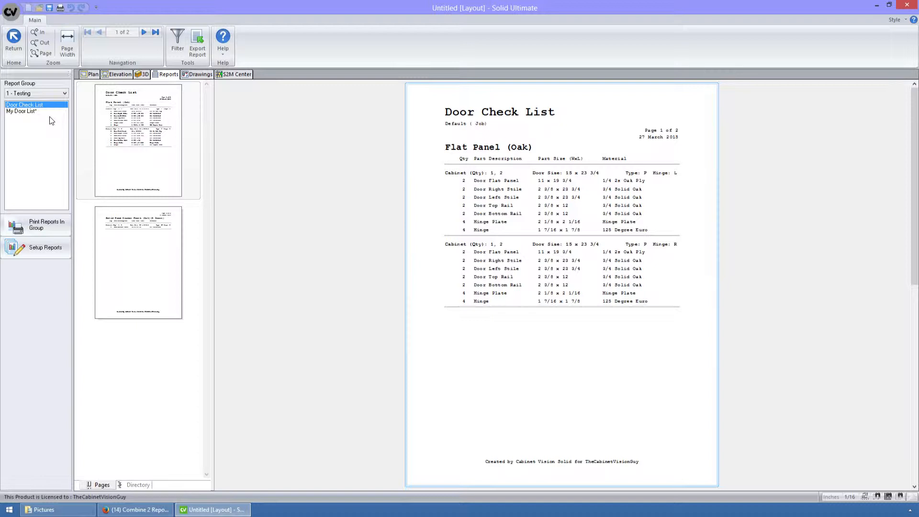
# Step: Open the report setup and delete the existing My Door List and My Rollout List reports
pyautogui.click(24, 114)
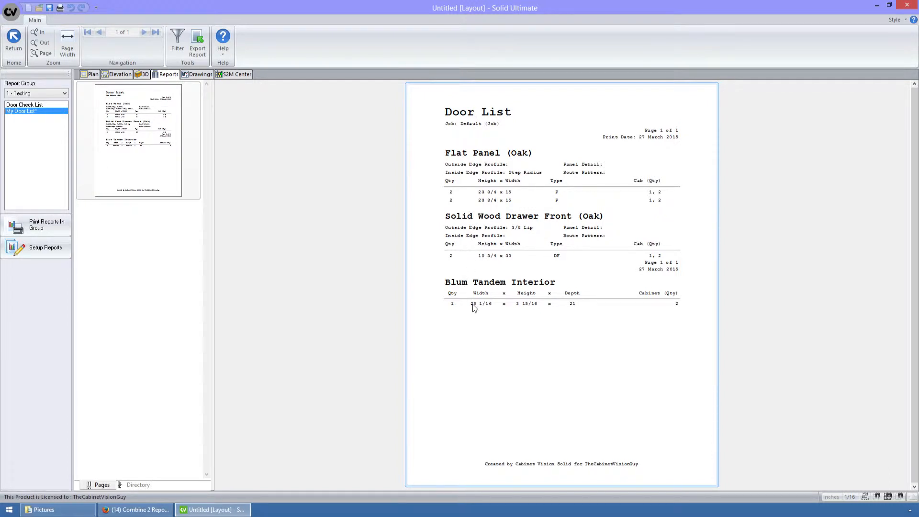
pyautogui.click(52, 245)
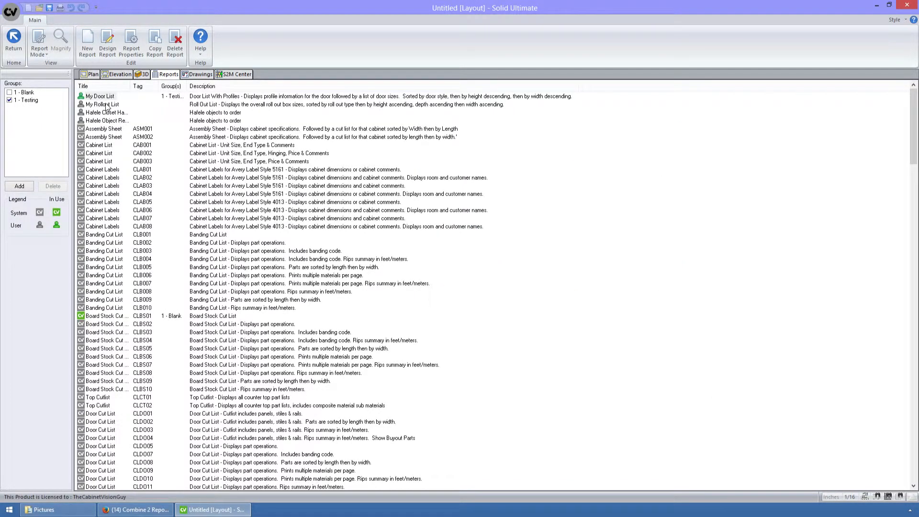
pyautogui.click(176, 48)
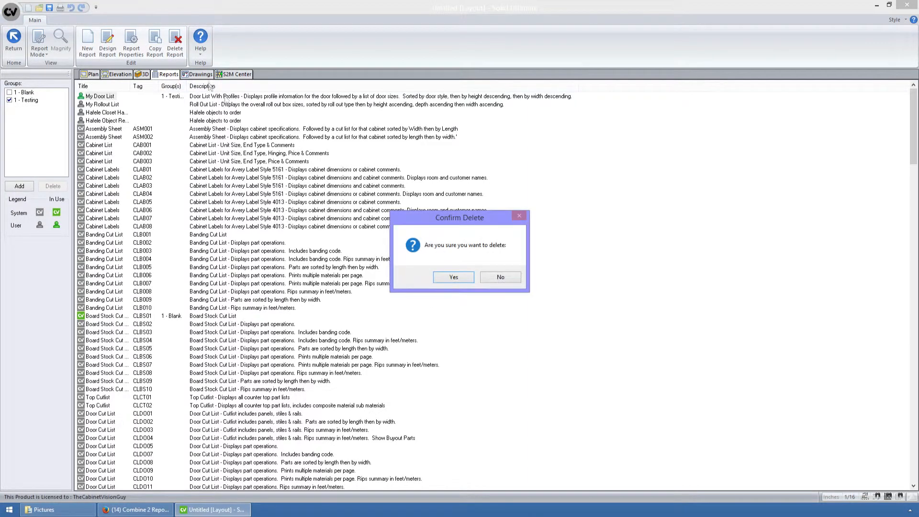
pyautogui.click(460, 276)
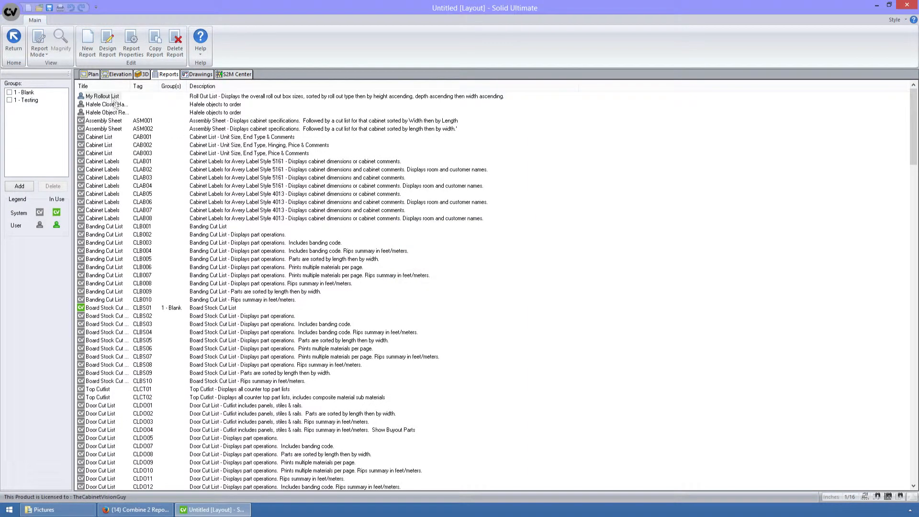
pyautogui.click(175, 42)
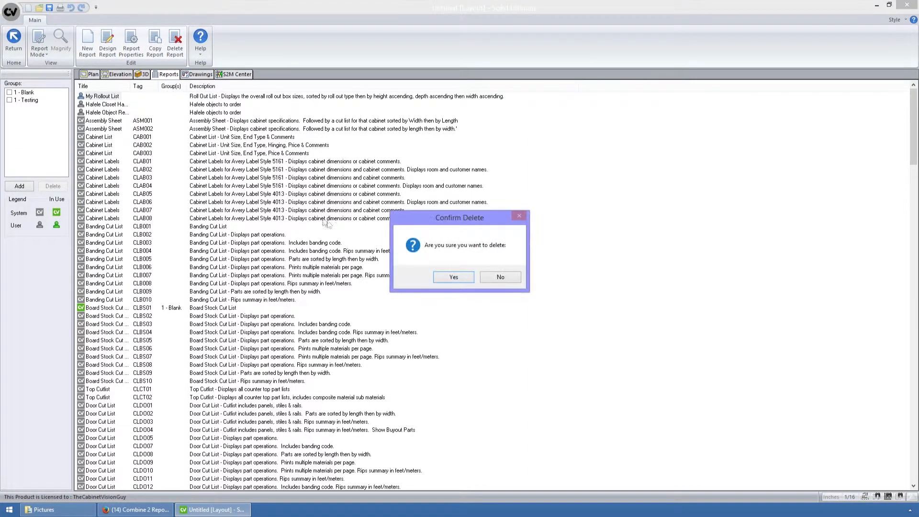
pyautogui.click(451, 275)
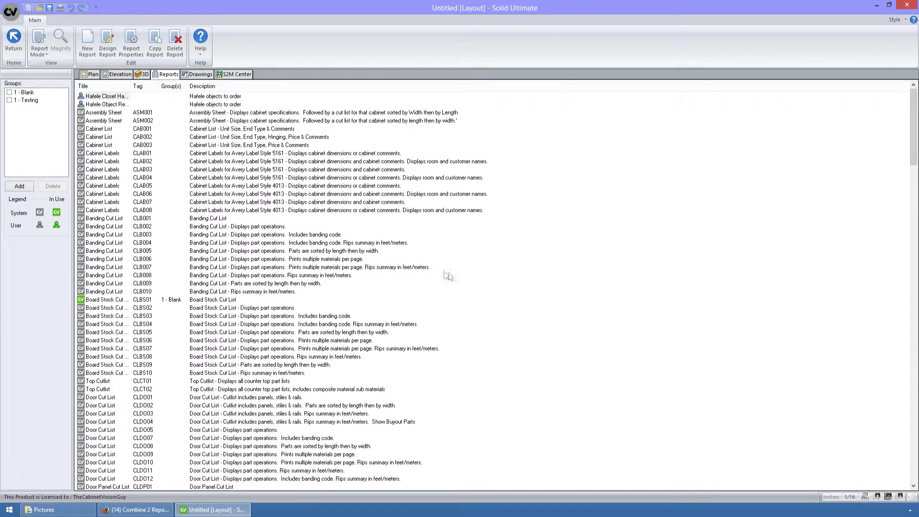
# Step: Copy the system Door List report tagged DLP005 and title the copy My Door List
pyautogui.click(140, 86)
pyautogui.click(140, 87)
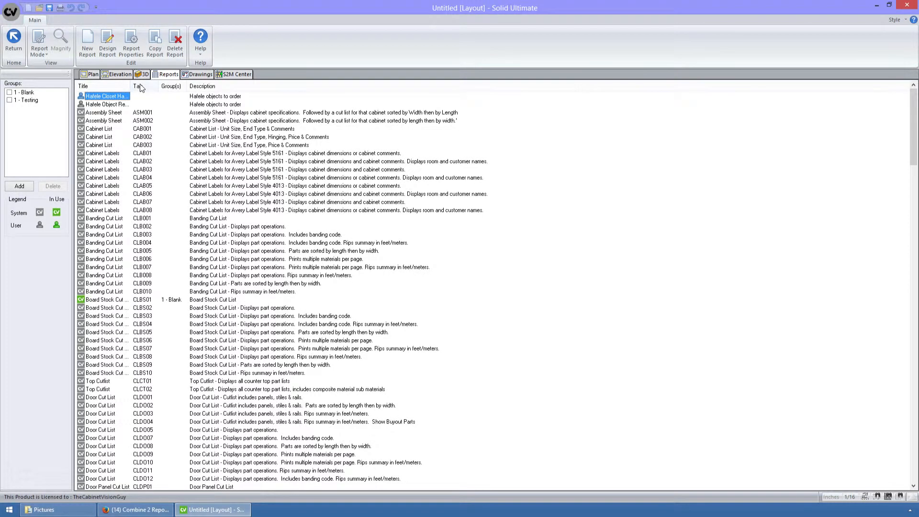
pyautogui.click(100, 168)
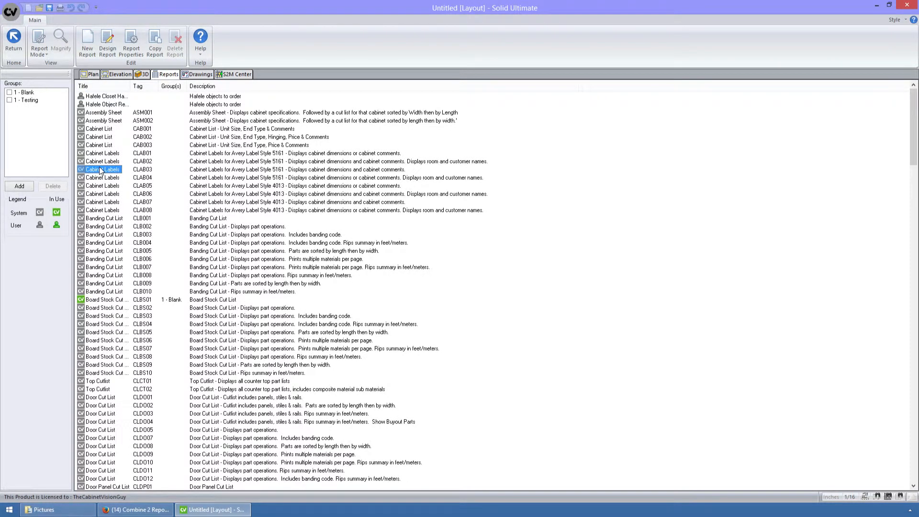
pyautogui.press('d')
pyautogui.write('door l')
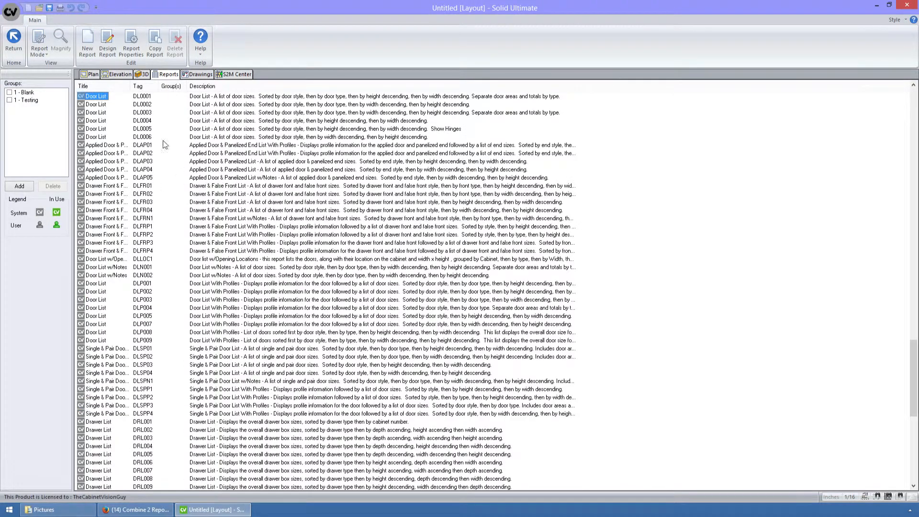
pyautogui.click(120, 330)
pyautogui.click(97, 316)
pyautogui.rightClick(97, 319)
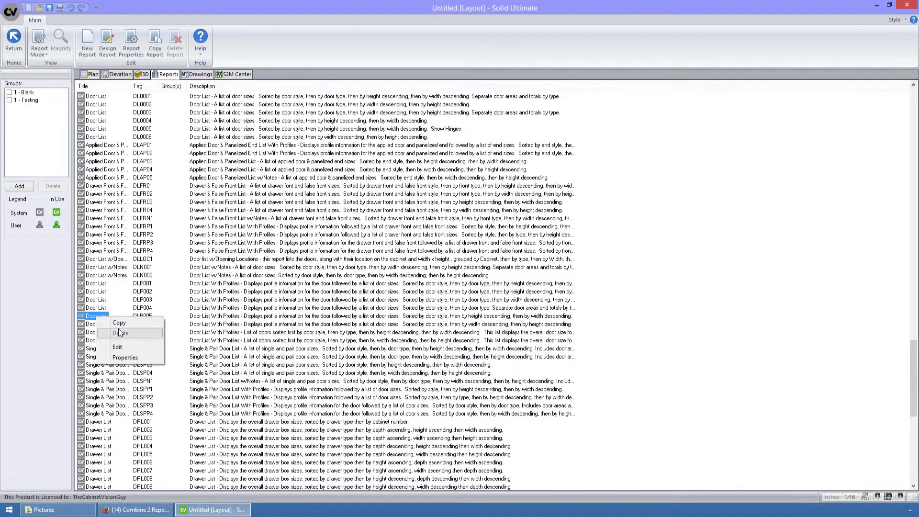
pyautogui.click(119, 327)
pyautogui.write('My Door List')
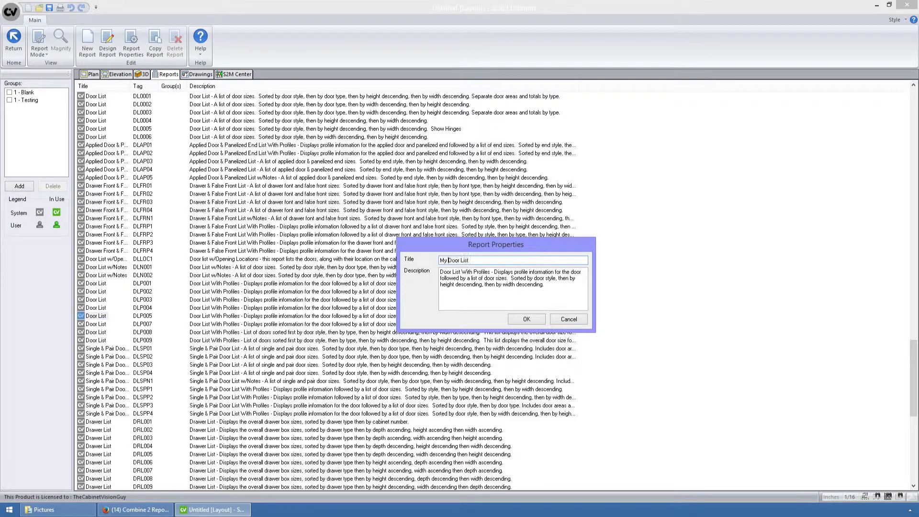
pyautogui.click(536, 320)
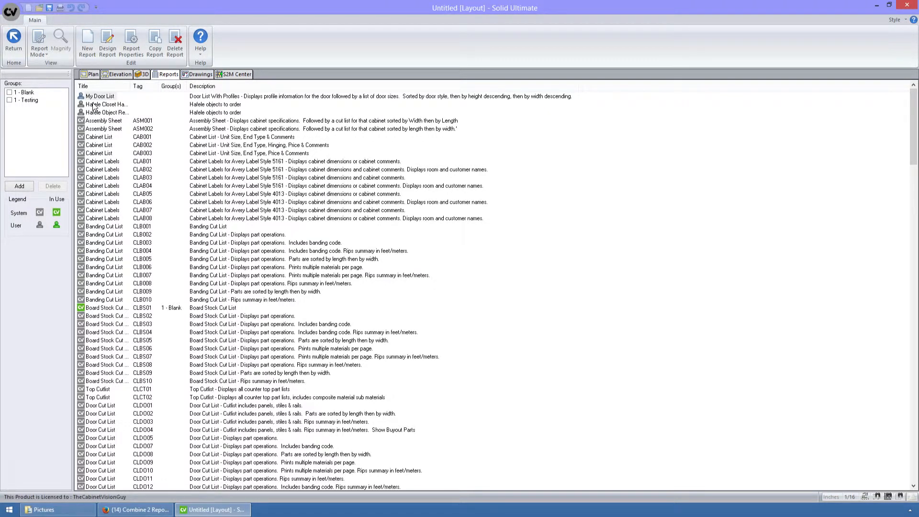
# Step: Copy the system Rollout List report tagged ROLL05 and title the copy My Rollout List
pyautogui.click(99, 146)
pyautogui.press('r')
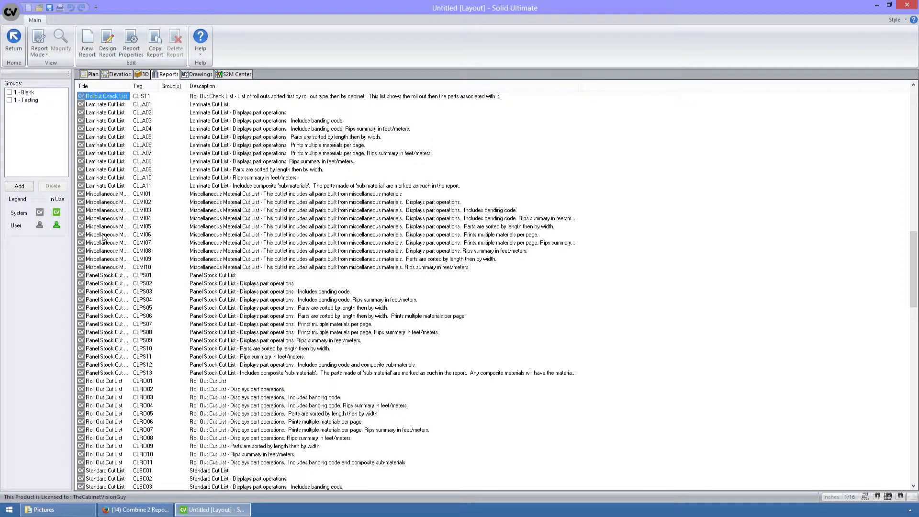
pyautogui.write('rollo')
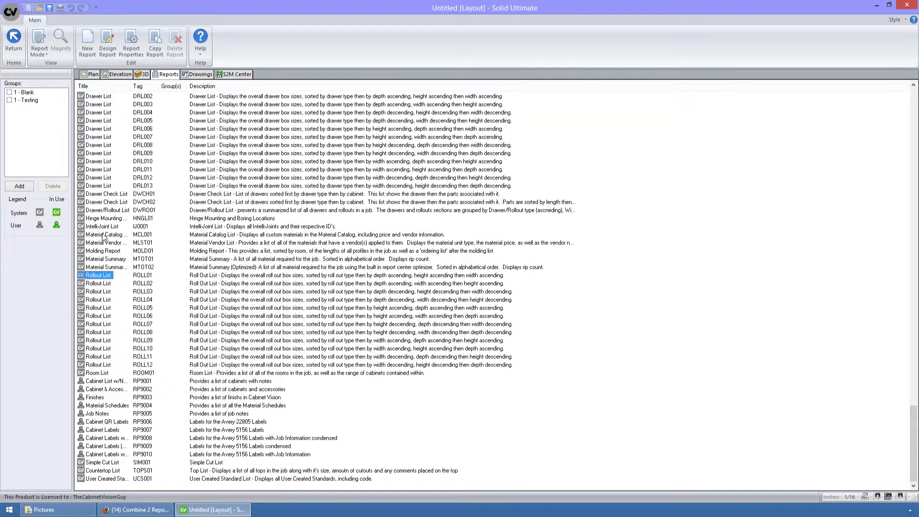
pyautogui.click(102, 309)
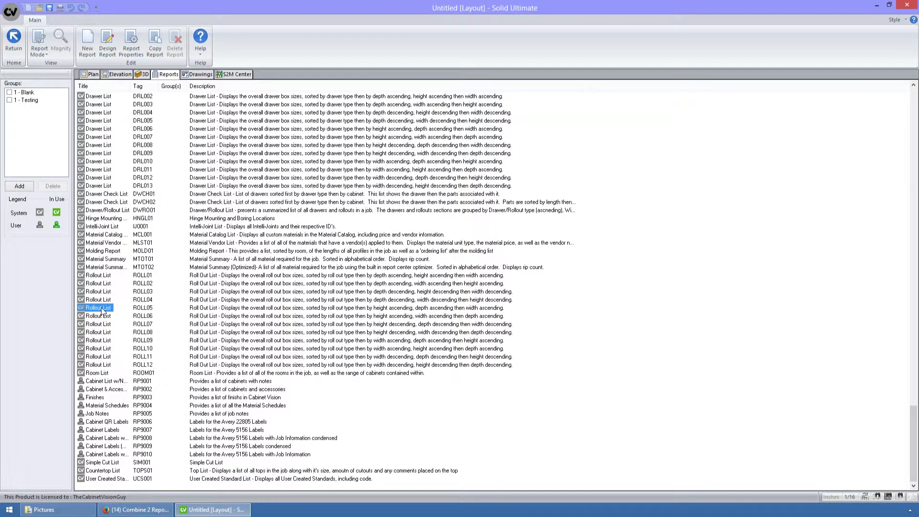
pyautogui.rightClick(101, 309)
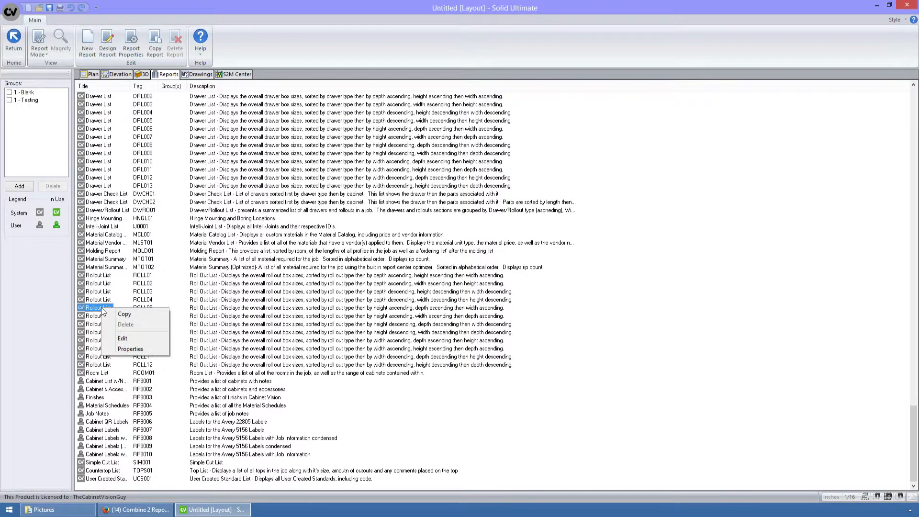
pyautogui.click(110, 312)
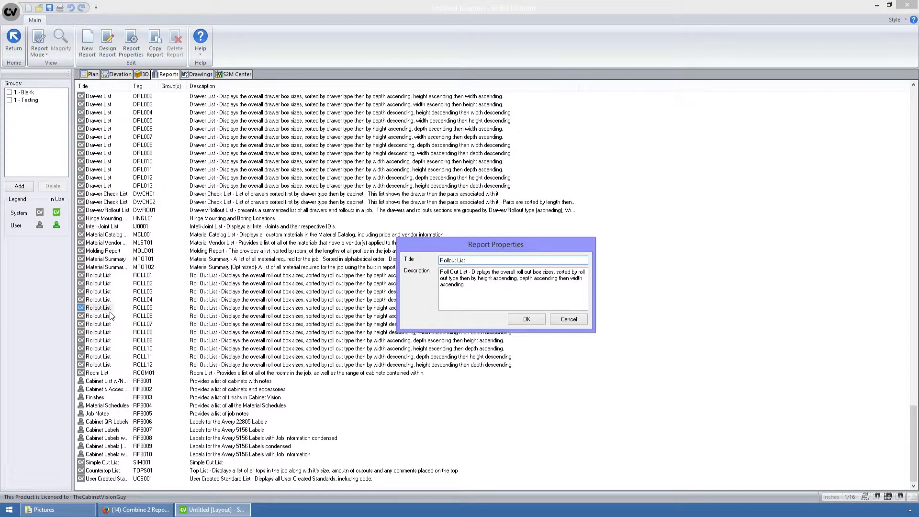
pyautogui.write('My')
pyautogui.click(527, 320)
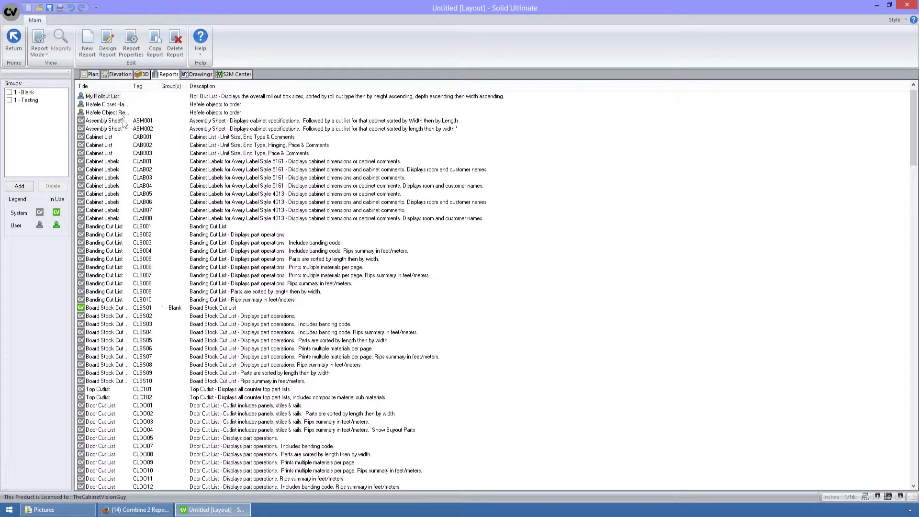
# Step: Copy the full SQL query of the Rollouts table from the My Rollout List report properties, then close the properties
pyautogui.moveTo(915, 148); pyautogui.dragTo(914, 139)
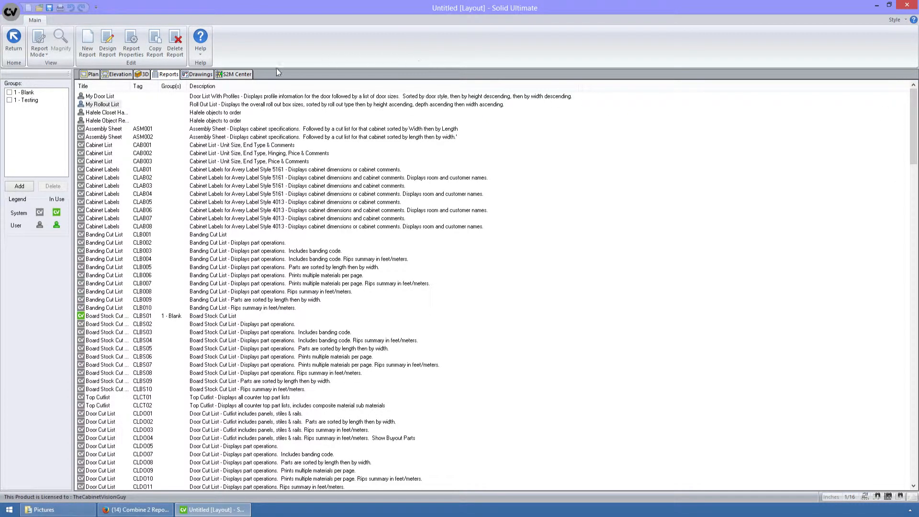
pyautogui.doubleClick(104, 97)
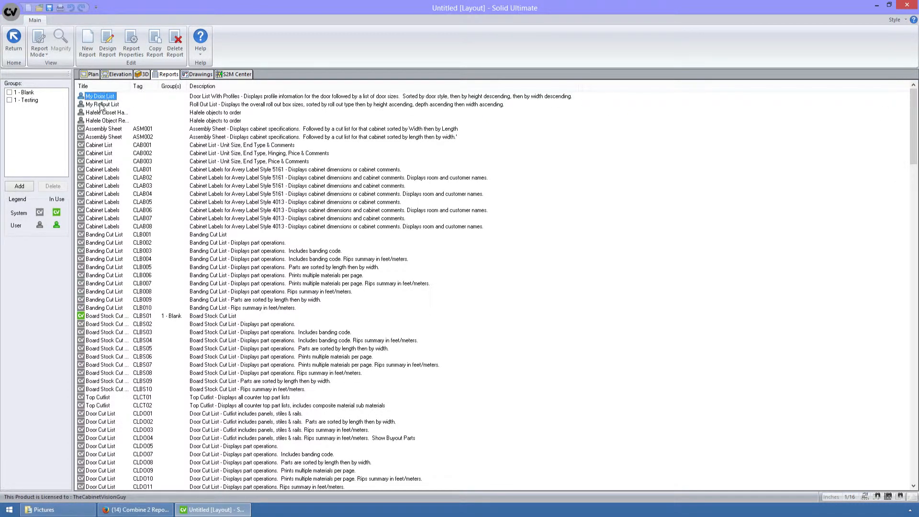
pyautogui.doubleClick(102, 105)
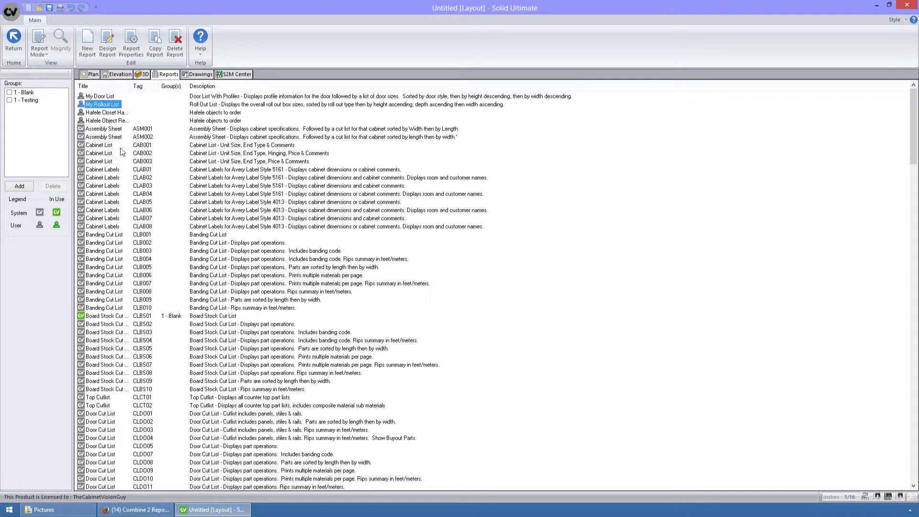
pyautogui.click(131, 43)
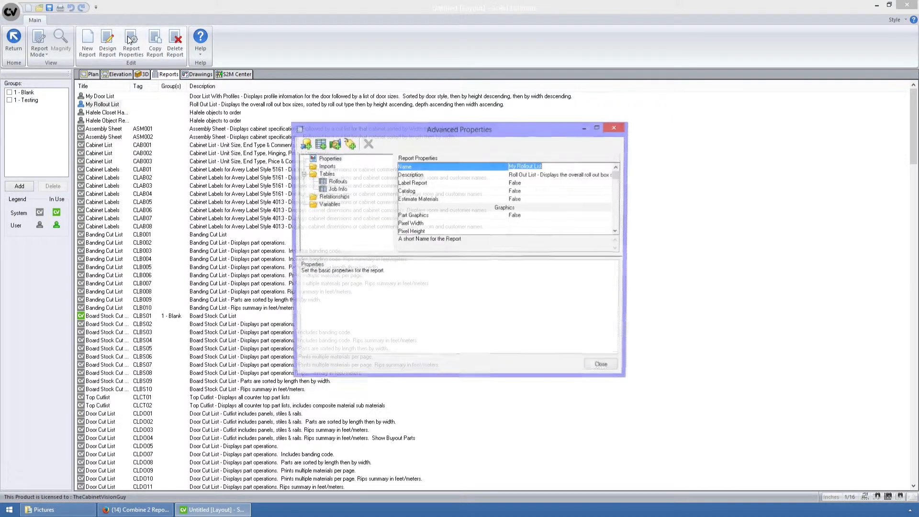
pyautogui.click(337, 182)
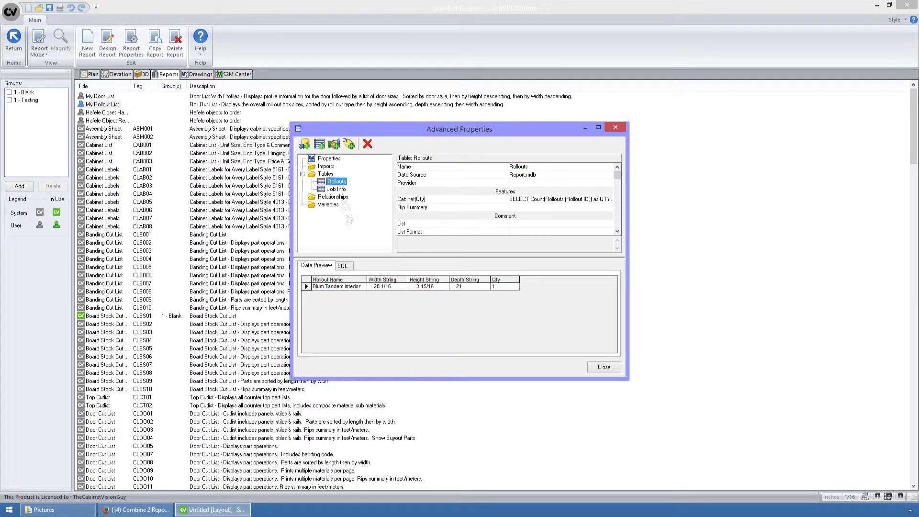
pyautogui.click(343, 266)
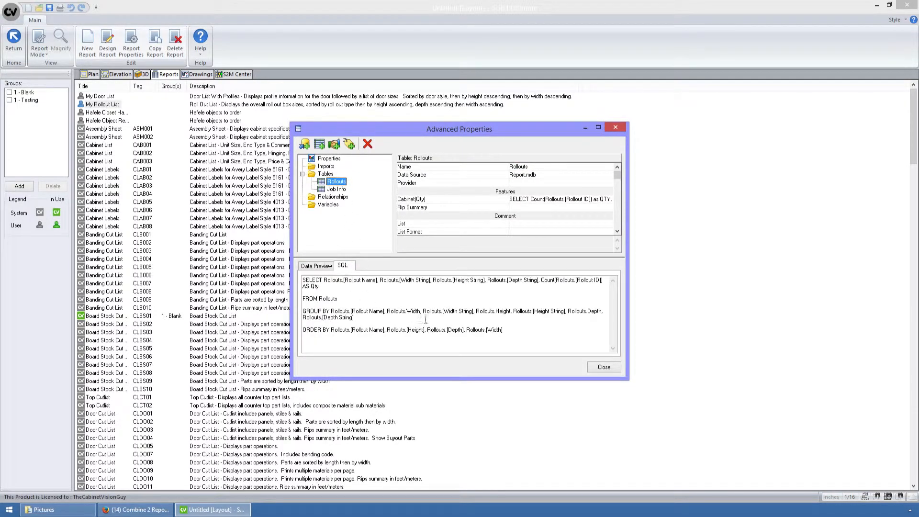
pyautogui.click(519, 336)
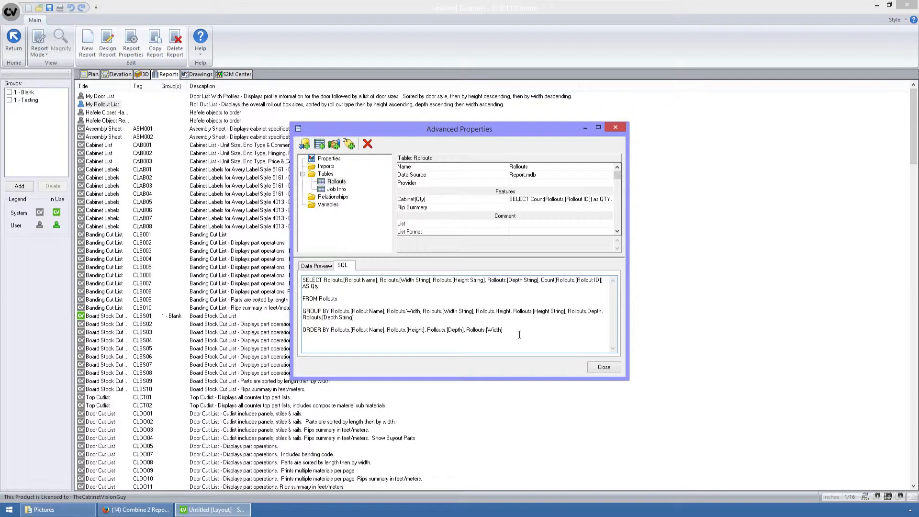
pyautogui.hotkey('ctrl', 'a')
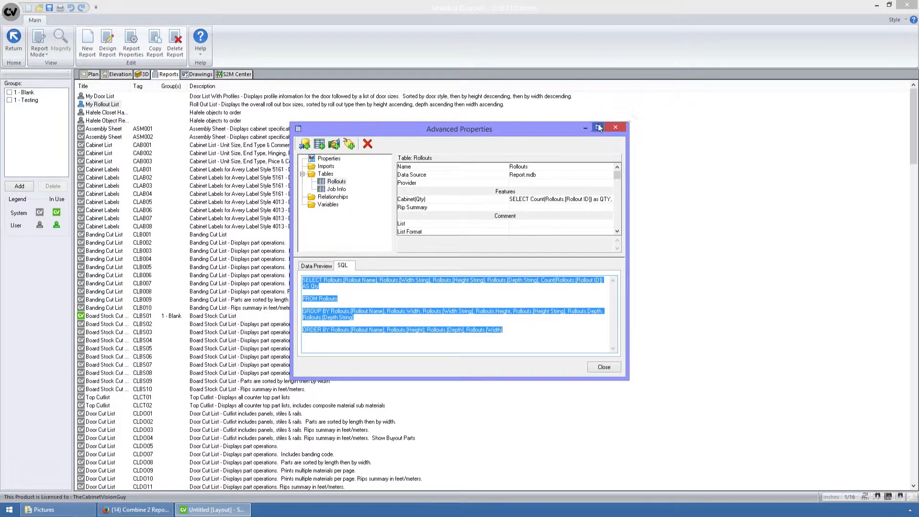
pyautogui.click(614, 128)
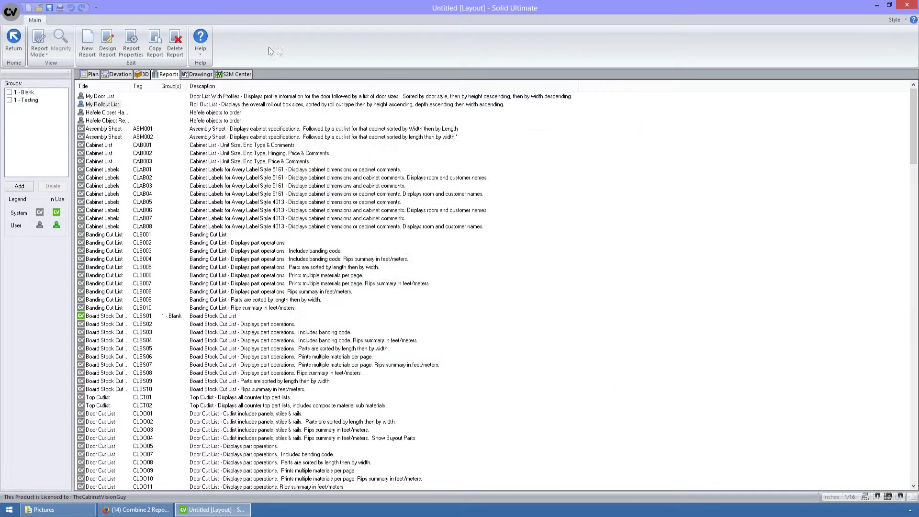
pyautogui.click(134, 50)
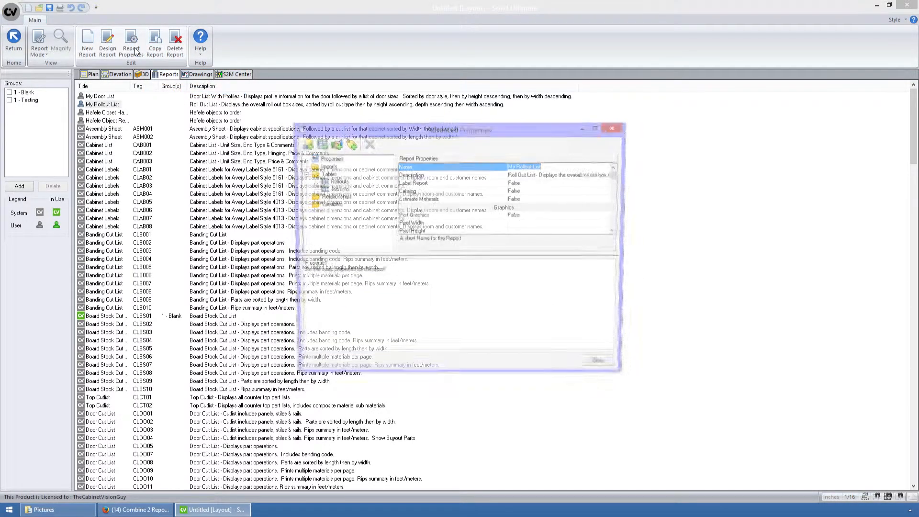
pyautogui.click(616, 128)
# Step: Add a table to the My Door List report using the Accessories field Access ID and name it Rollouts
pyautogui.click(99, 97)
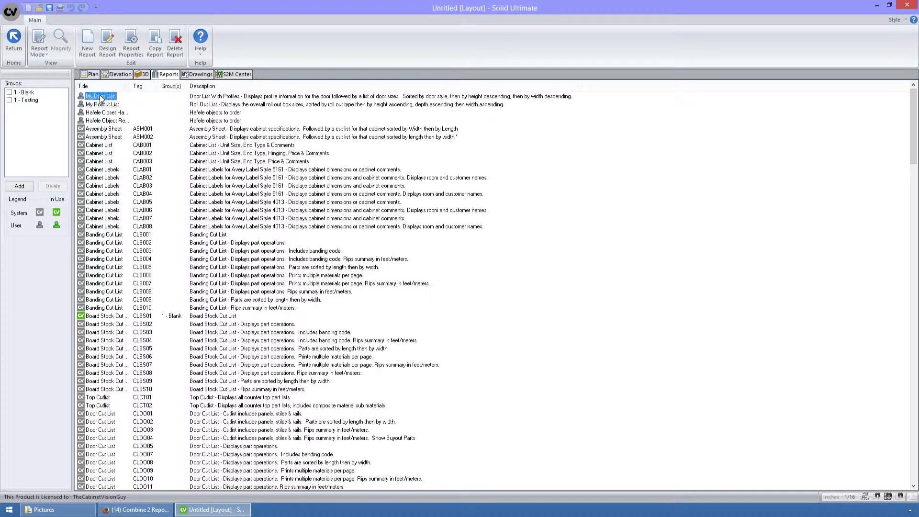
pyautogui.click(137, 51)
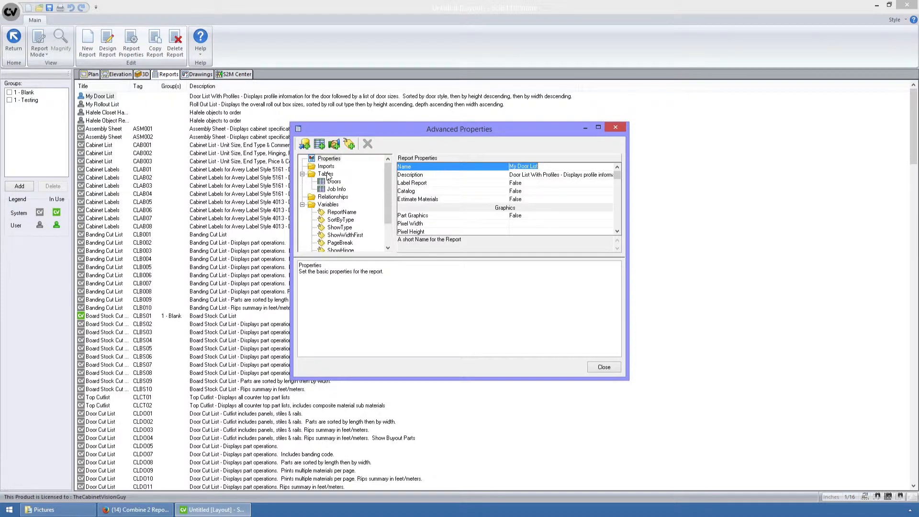
pyautogui.click(318, 144)
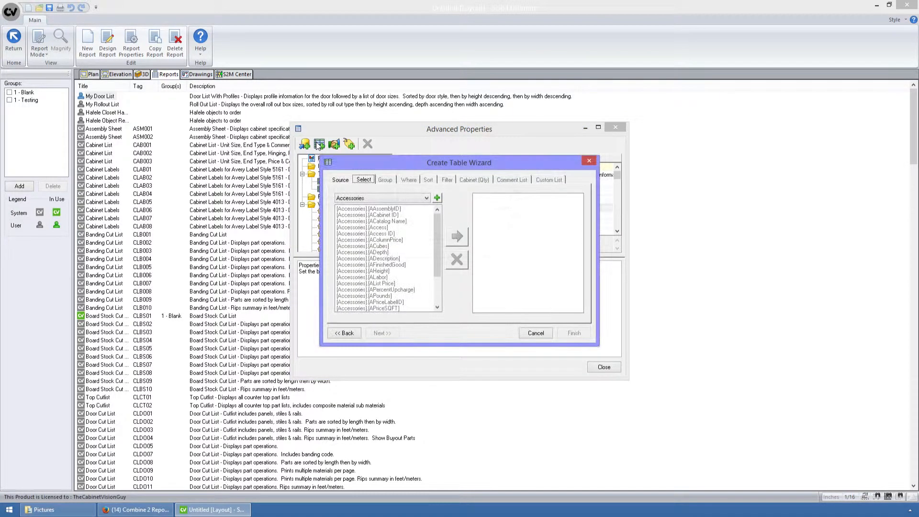
pyautogui.click(439, 203)
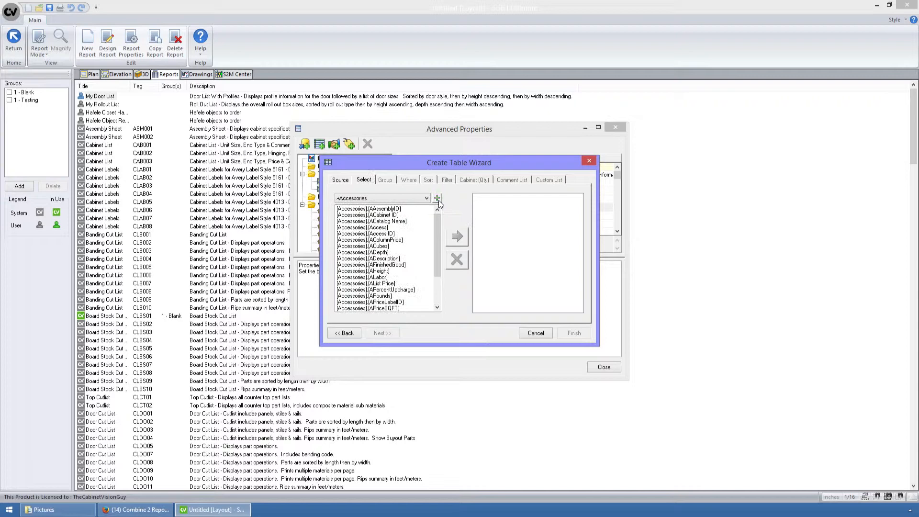
pyautogui.doubleClick(386, 235)
pyautogui.click(573, 333)
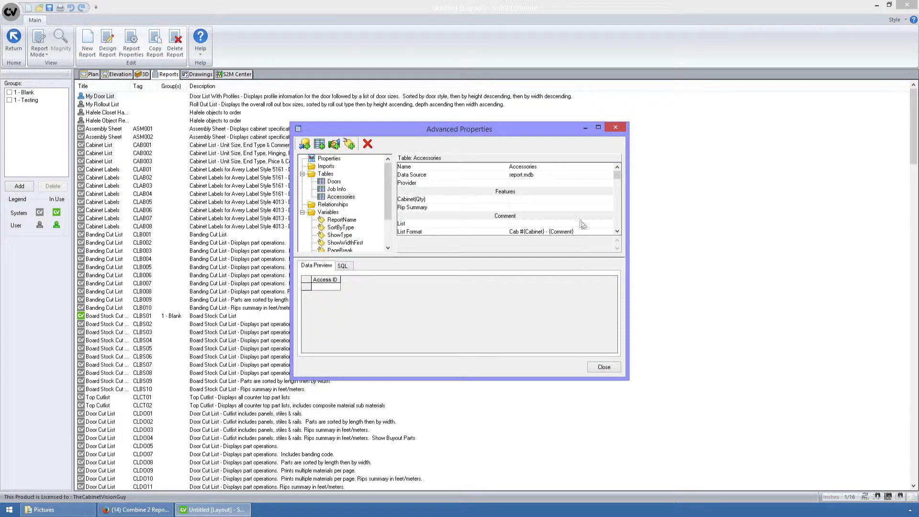
pyautogui.click(456, 168)
pyautogui.write('Rollouts')
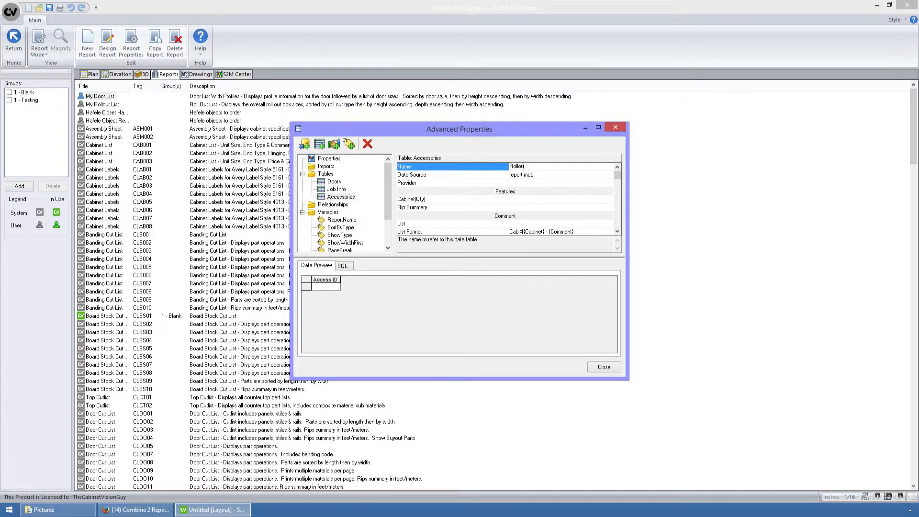
# Step: Replace the new Rollouts table's SQL with the copied rollout query and preview its data
pyautogui.click(342, 266)
pyautogui.click(364, 292)
pyautogui.hotkey('ctrl', 'a')
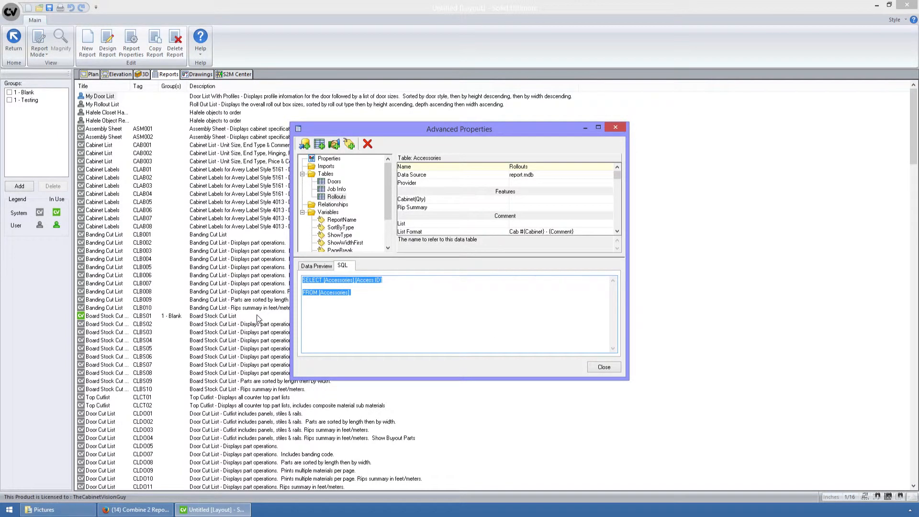
pyautogui.hotkey('ctrl', 'v')
pyautogui.click(316, 266)
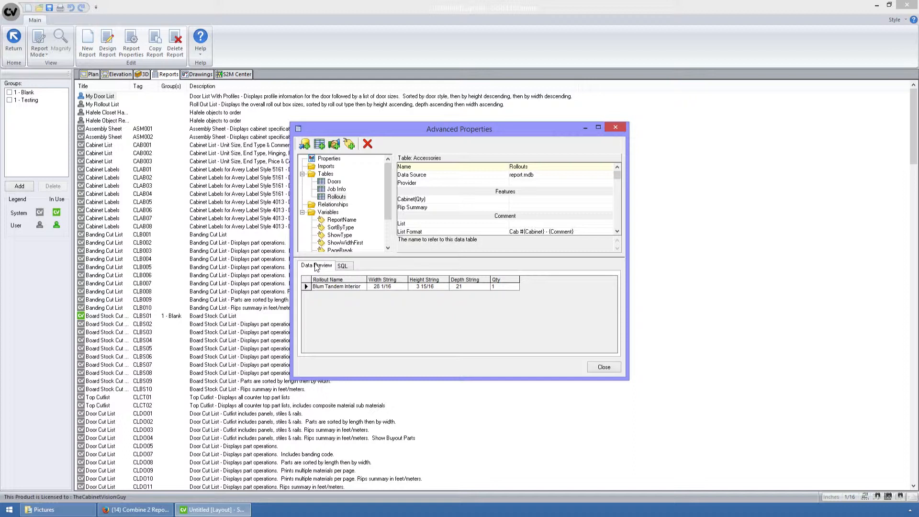
# Step: Close the My Door List properties and copy the Rollouts table's Cabinet(Qty) SQL statement from the My Rollout List report properties
pyautogui.click(441, 200)
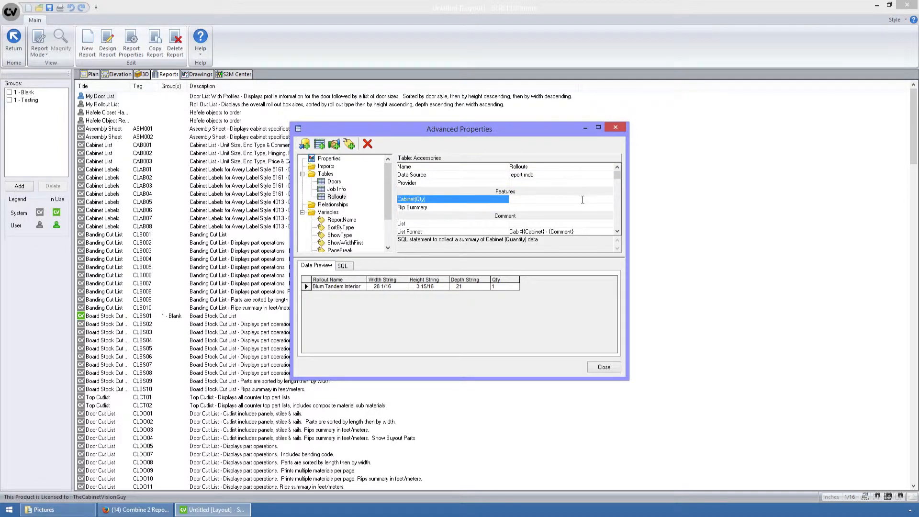
pyautogui.click(605, 368)
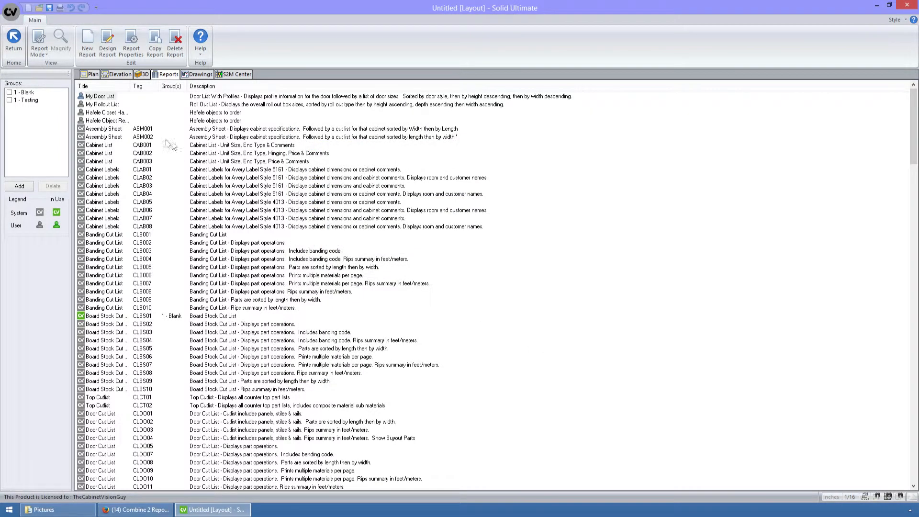
pyautogui.click(106, 105)
pyautogui.click(130, 52)
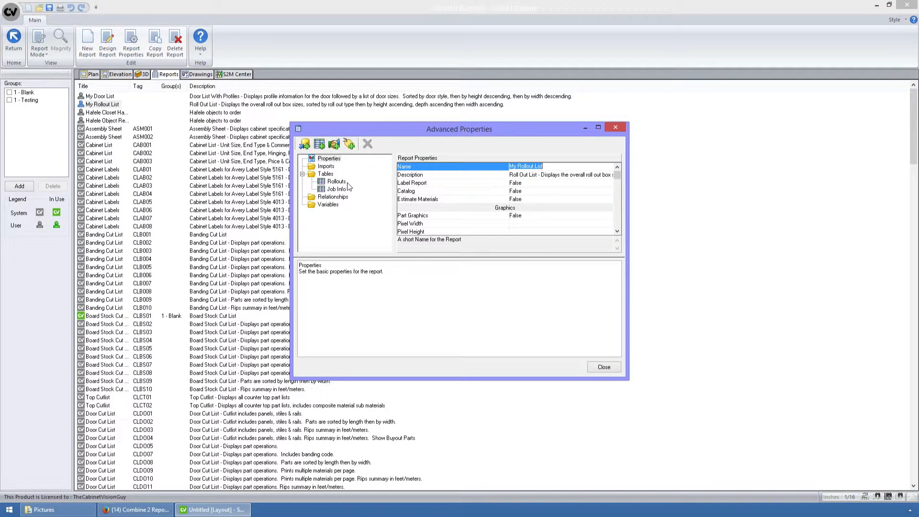
pyautogui.click(341, 182)
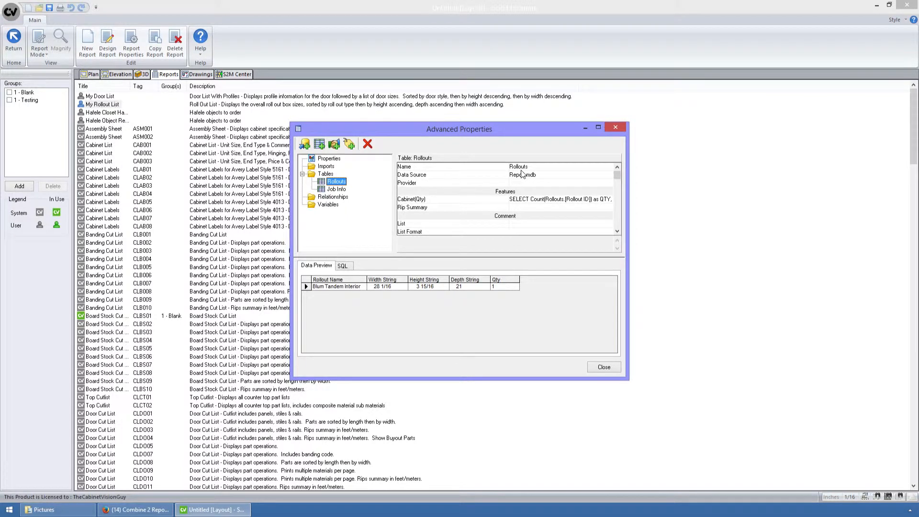
pyautogui.click(547, 168)
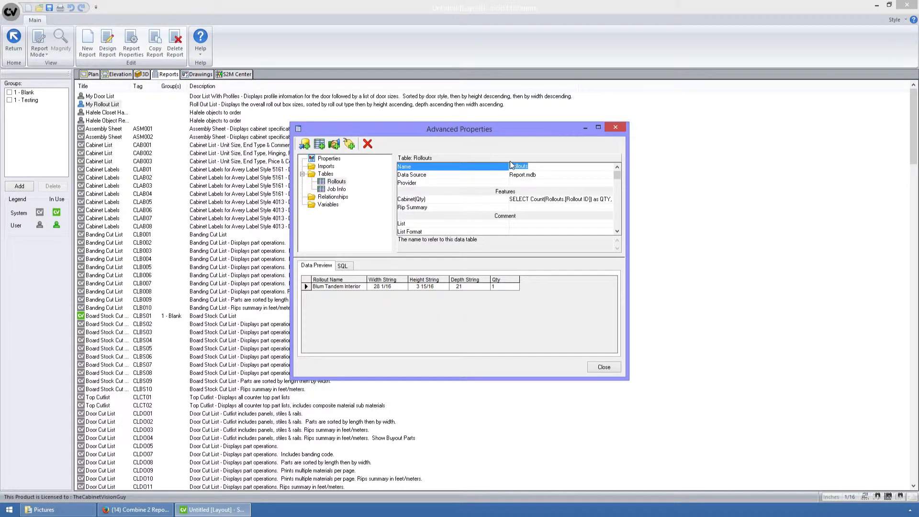
pyautogui.click(531, 199)
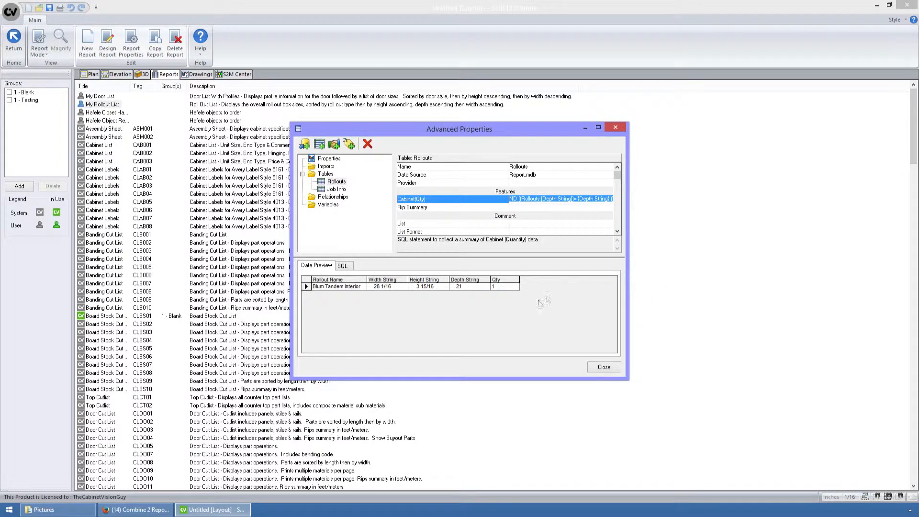
pyautogui.click(610, 368)
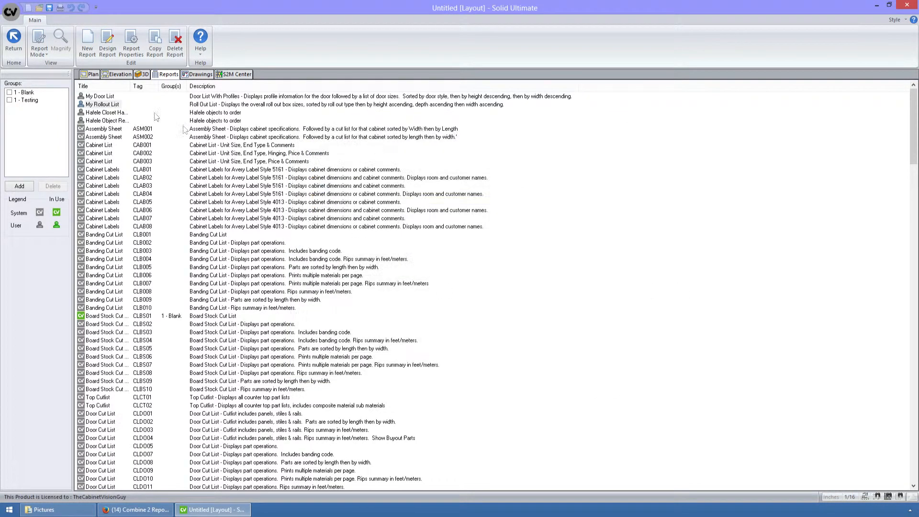
# Step: Paste the copied SQL statement into the Cabinet(Qty) property of the Rollouts table in the My Door List report properties
pyautogui.click(103, 96)
pyautogui.click(131, 48)
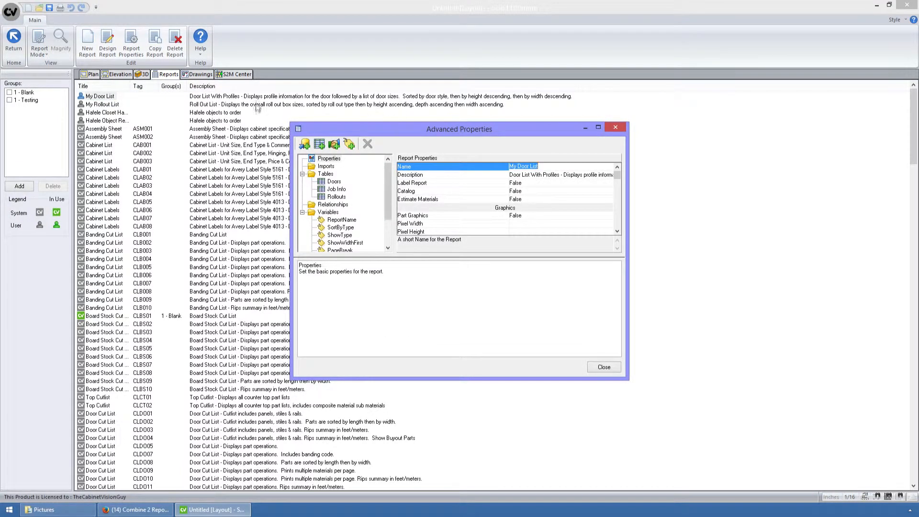
pyautogui.click(337, 197)
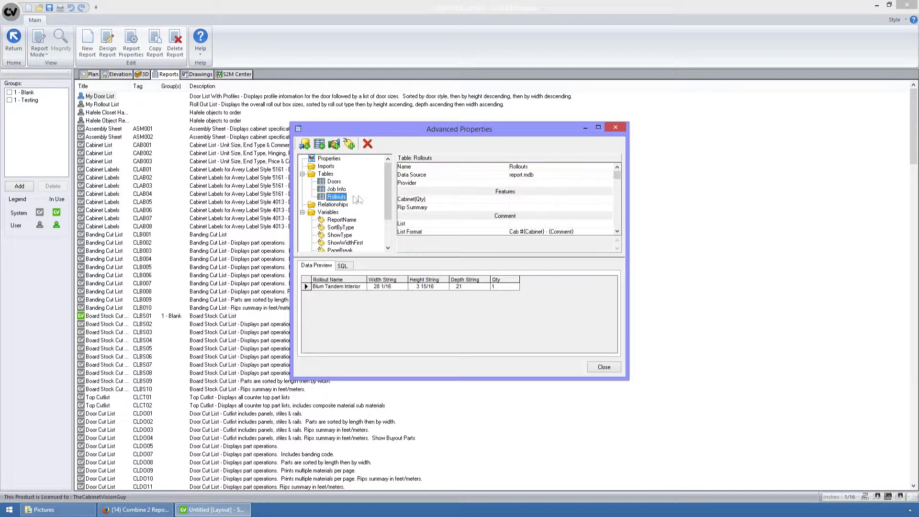
pyautogui.click(518, 200)
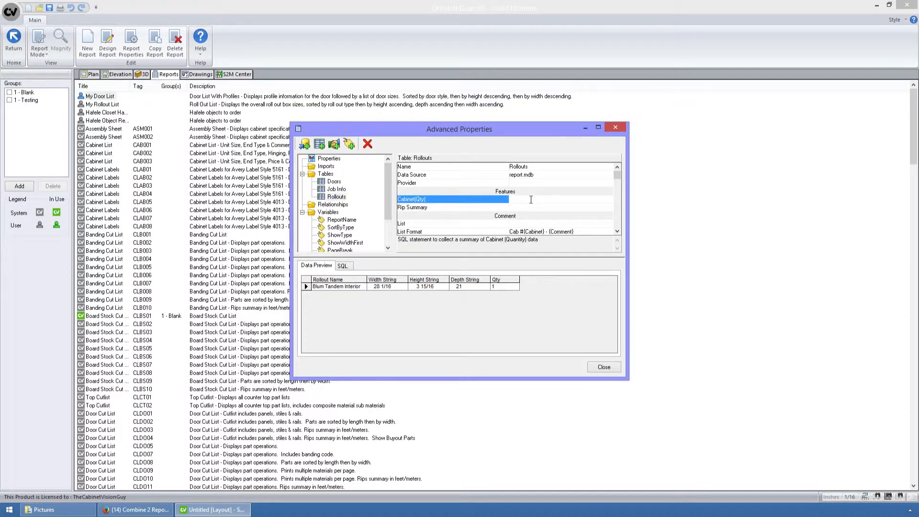
pyautogui.click(531, 199)
pyautogui.press('Down')
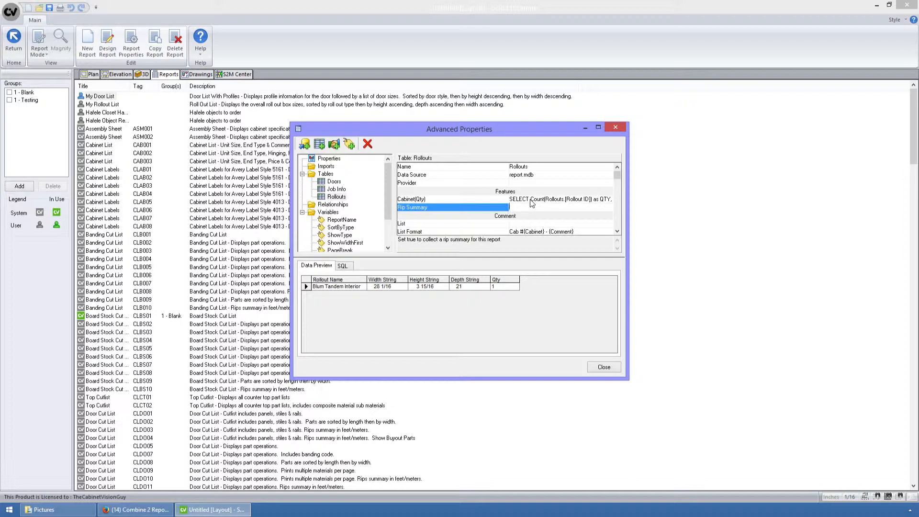
# Step: Set the Rollouts table's CabinetID Field filter to Rollouts.[Cabinet ID] and close the properties
pyautogui.press('Down')
pyautogui.press('Down')
pyautogui.press('Down')
pyautogui.press('Down')
pyautogui.press('Down')
pyautogui.press('Down')
pyautogui.press('Down')
pyautogui.press('Down')
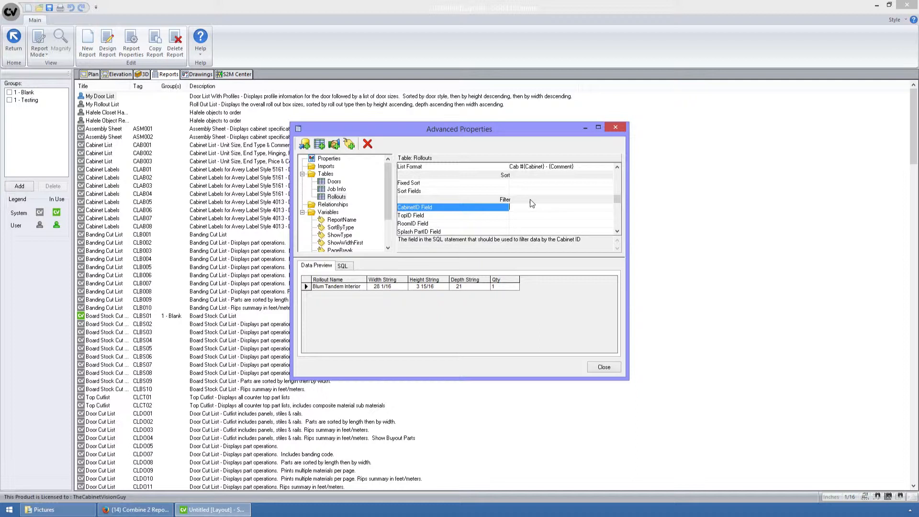
pyautogui.write('Roollouts.[Cabinet ID]')
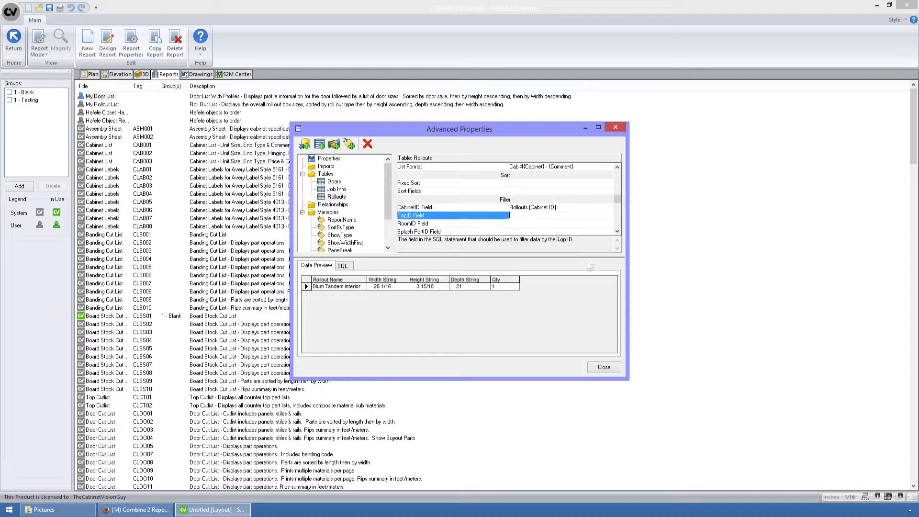
pyautogui.click(604, 367)
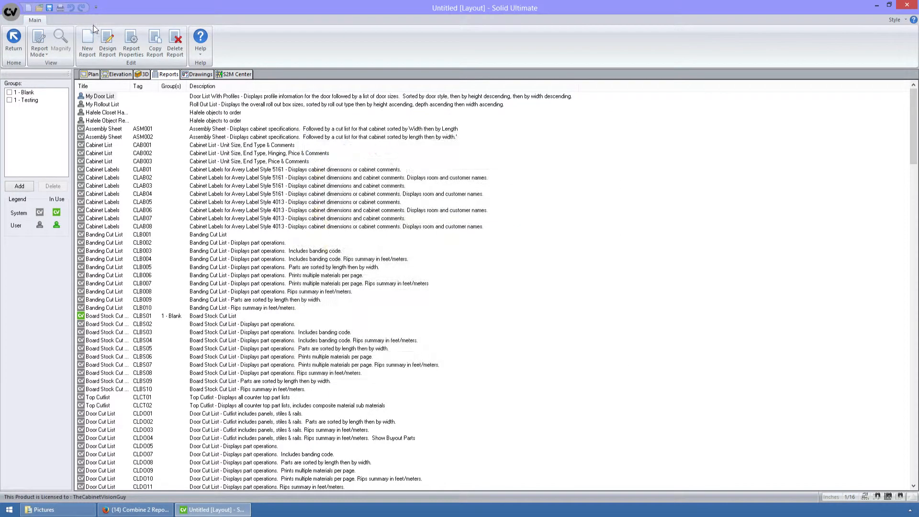
# Step: Check the CabinetID Field filter of the Rollouts table in the My Rollout List report properties
pyautogui.click(102, 104)
pyautogui.click(106, 54)
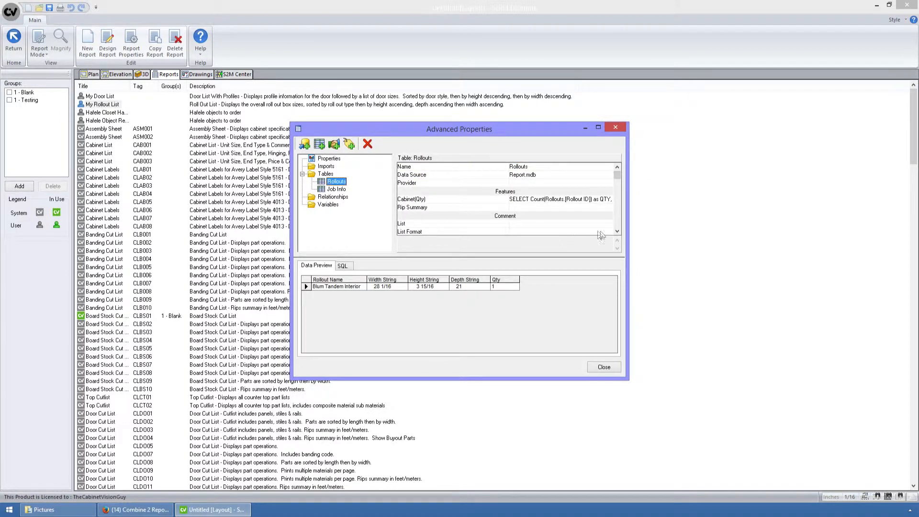
pyautogui.click(617, 231)
pyautogui.click(617, 232)
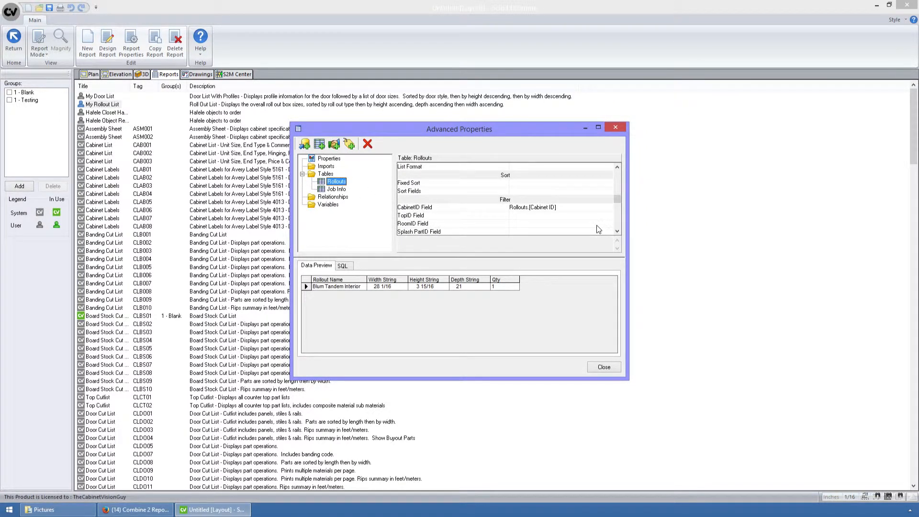
pyautogui.click(599, 369)
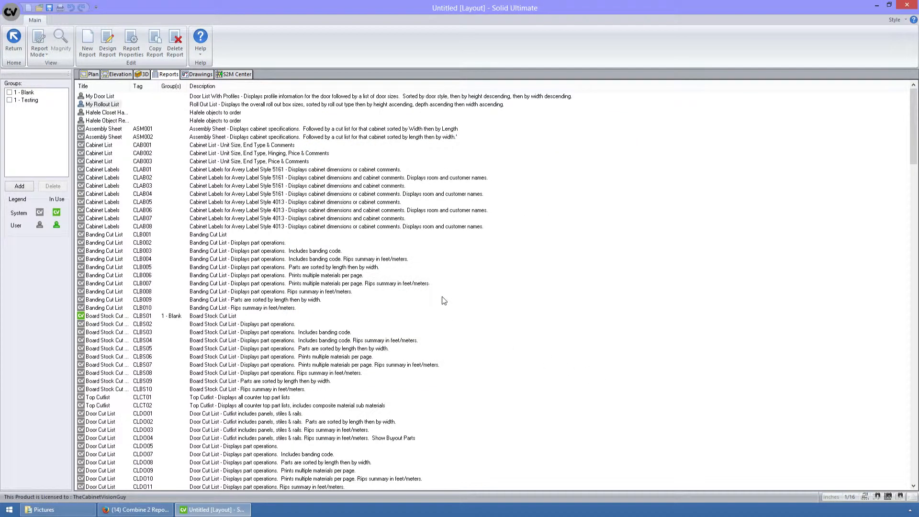
# Step: Copy the Rollouts table element from the My Rollout List report design, then close the designer
pyautogui.click(103, 106)
pyautogui.click(107, 56)
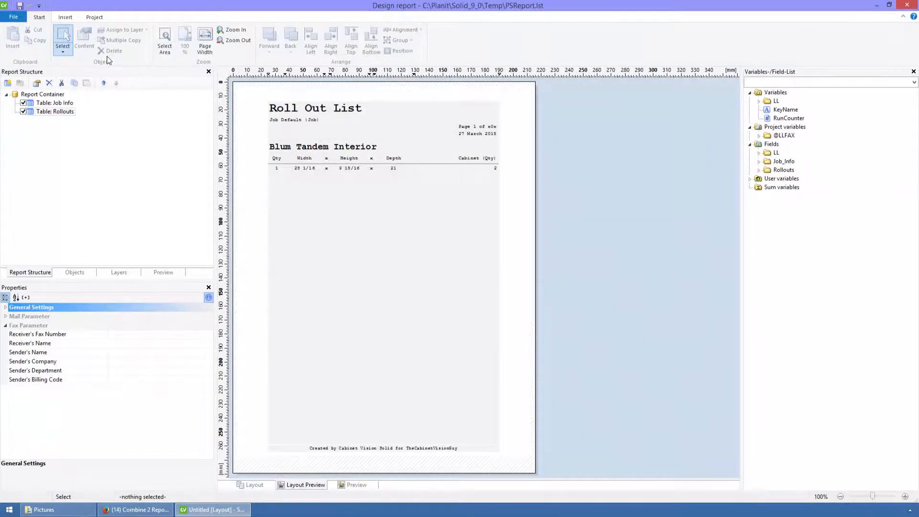
pyautogui.rightClick(48, 112)
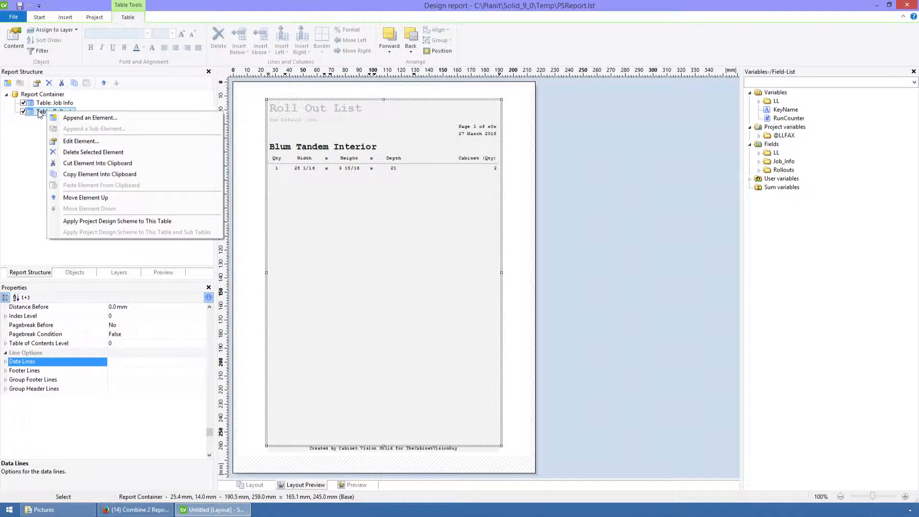
pyautogui.click(80, 175)
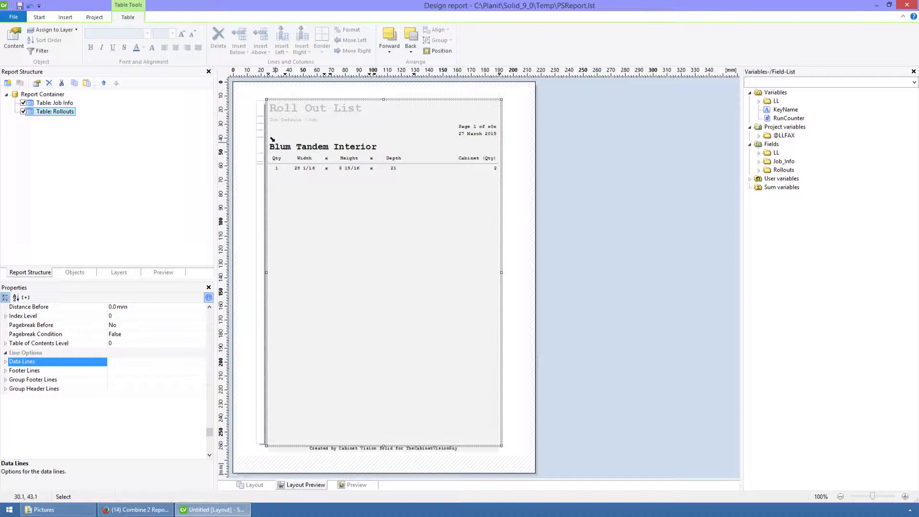
pyautogui.click(908, 5)
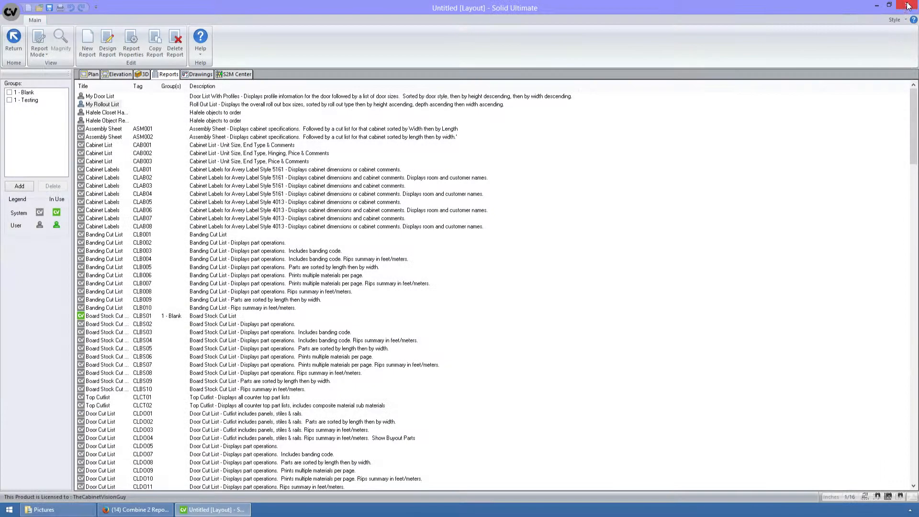
# Step: Paste the copied Rollouts table element into the My Door List report design and preview the combined report
pyautogui.click(98, 97)
pyautogui.click(107, 52)
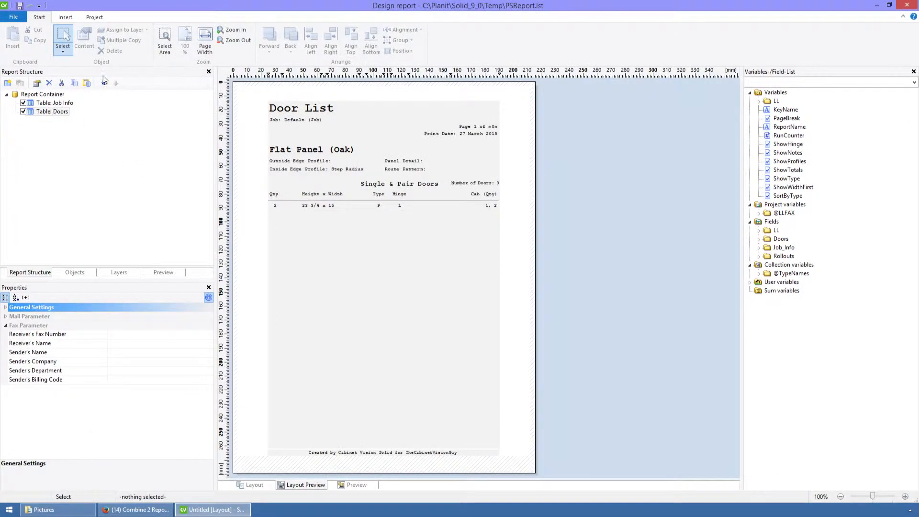
pyautogui.click(87, 83)
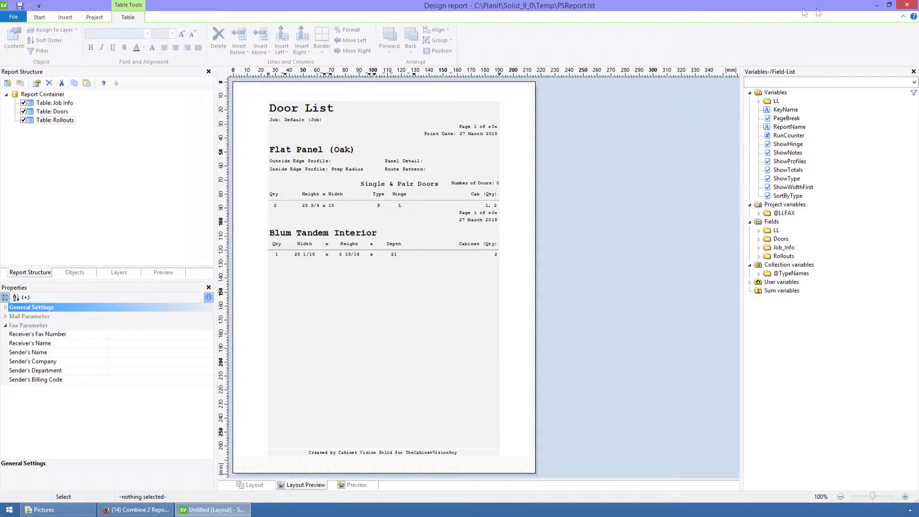
pyautogui.click(908, 5)
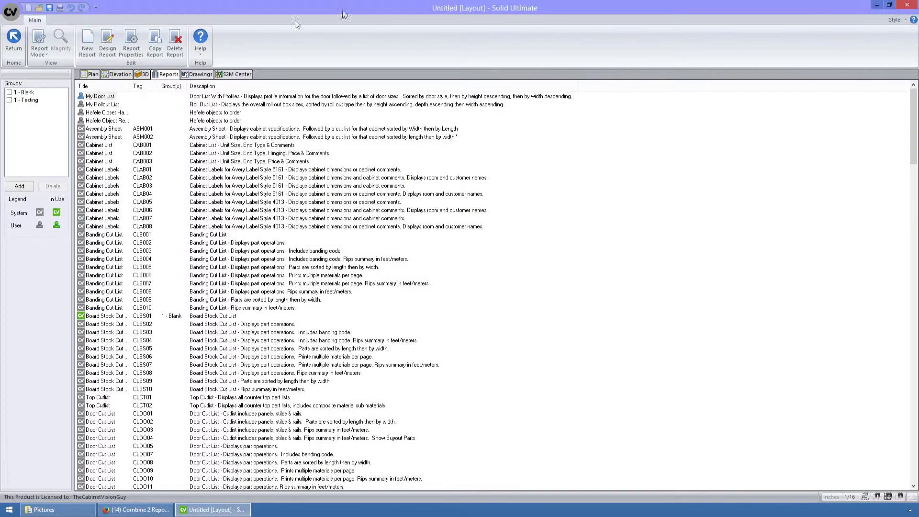
pyautogui.click(41, 38)
pyautogui.click(72, 90)
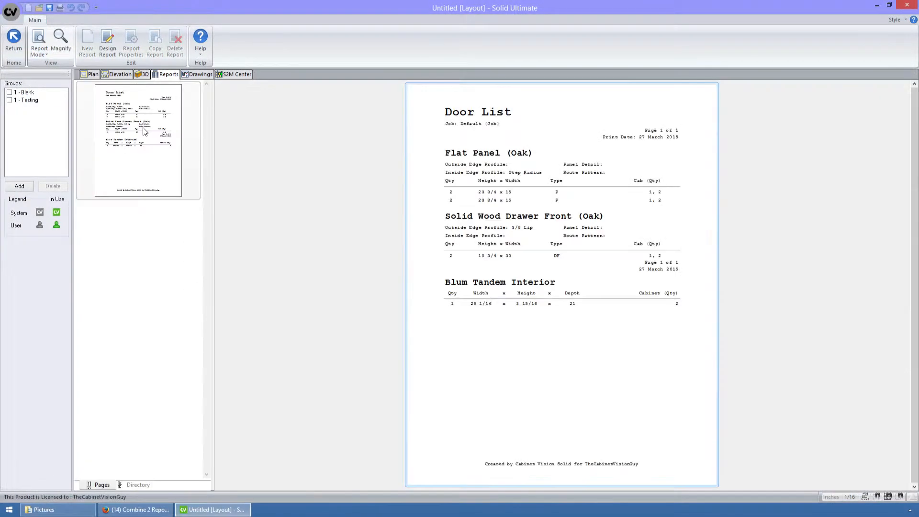